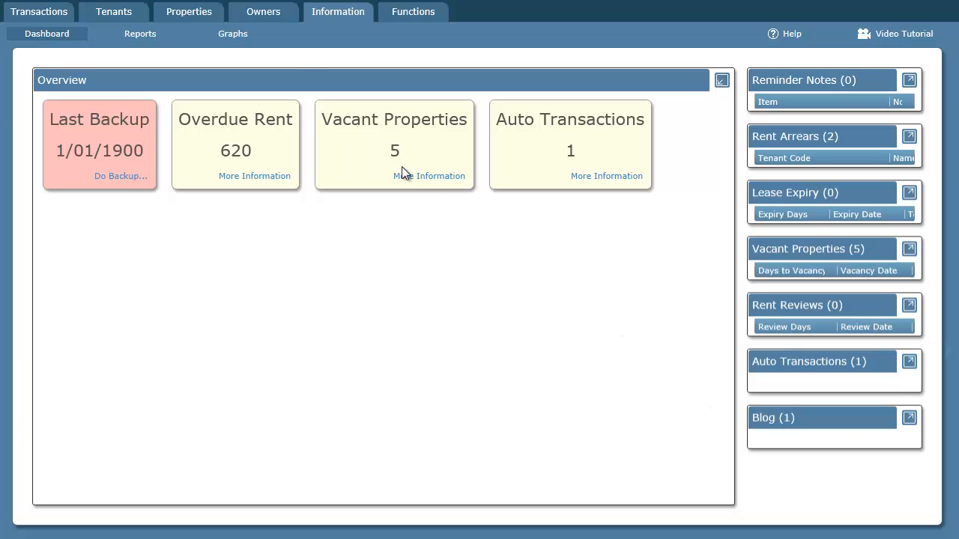
Start a new owner extra fee described as 'Additional Inspection'
click(272, 19)
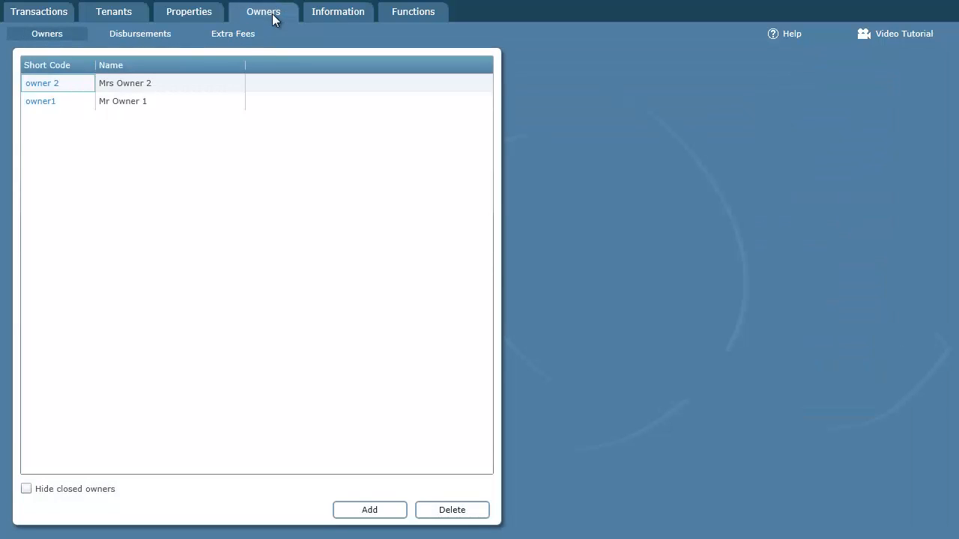
click(233, 36)
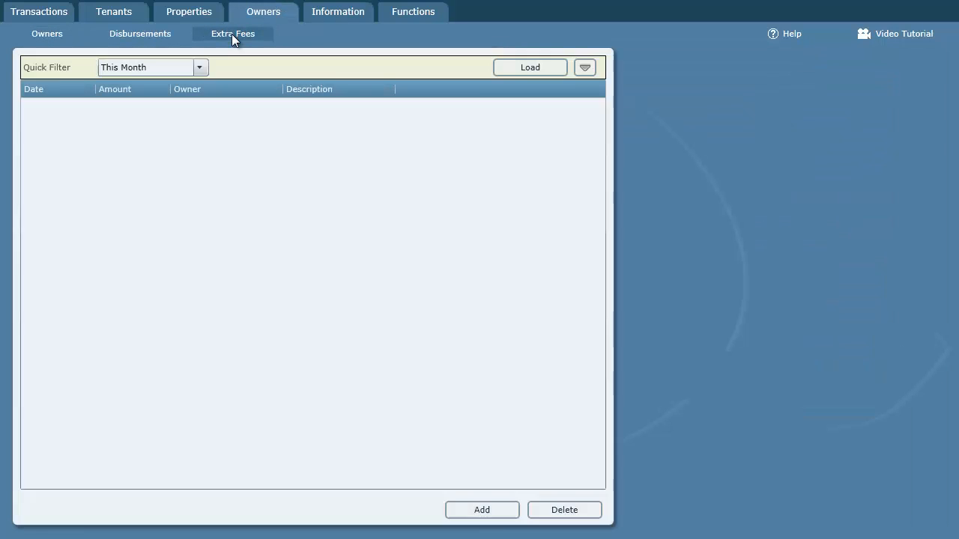
click(481, 510)
click(755, 86)
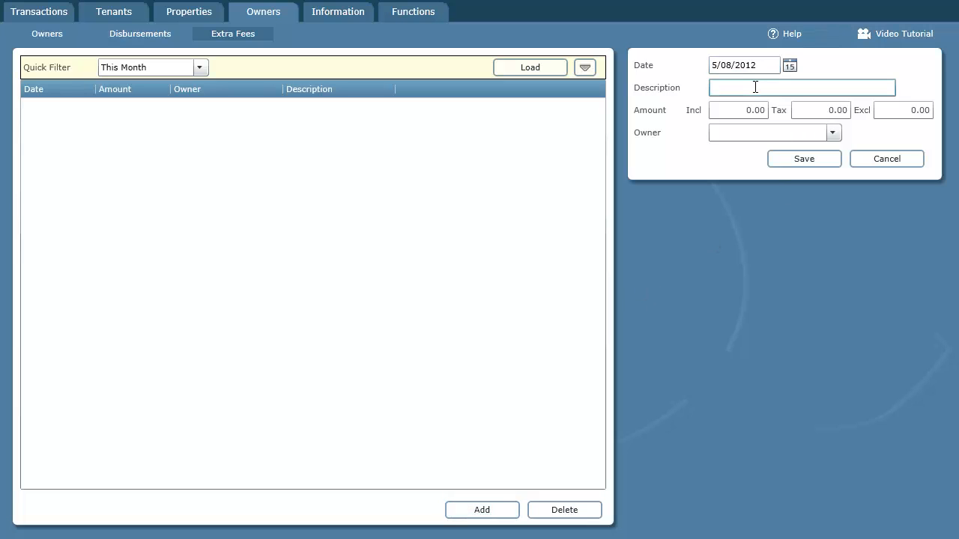
text(Additional Inspection)
key(Tab)
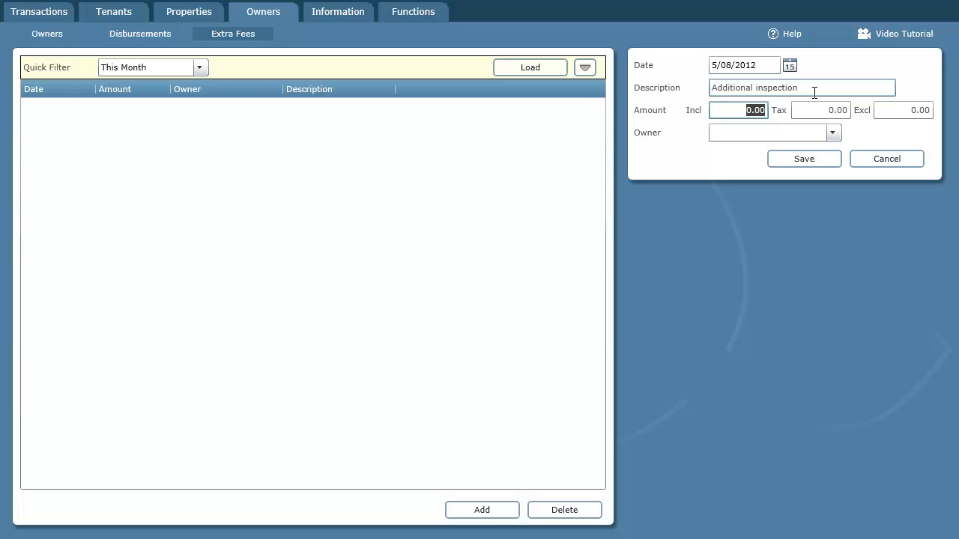
Enter the fee as 50 tax-inclusive, resetting the exclusive amount to 0
click(886, 113)
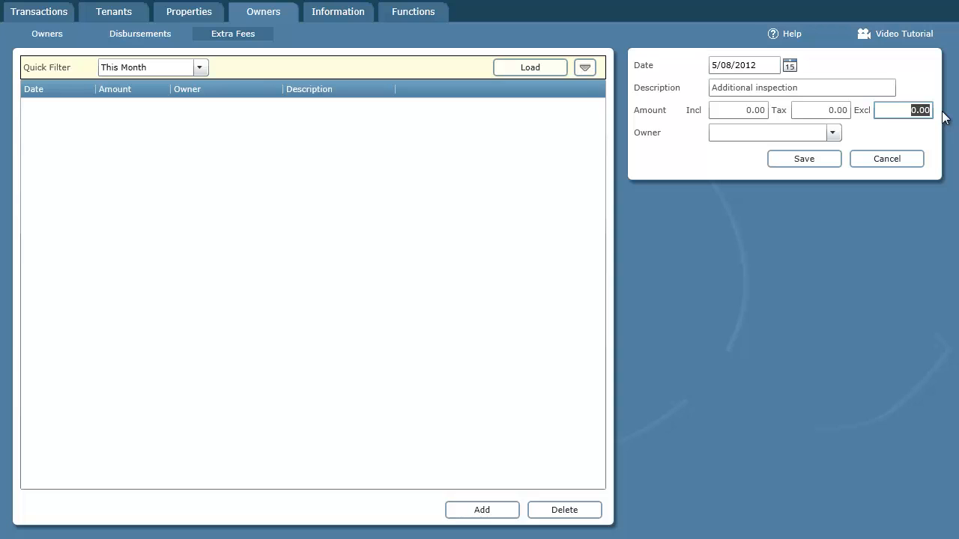
text(50)
key(Tab)
click(887, 109)
text(0)
click(755, 115)
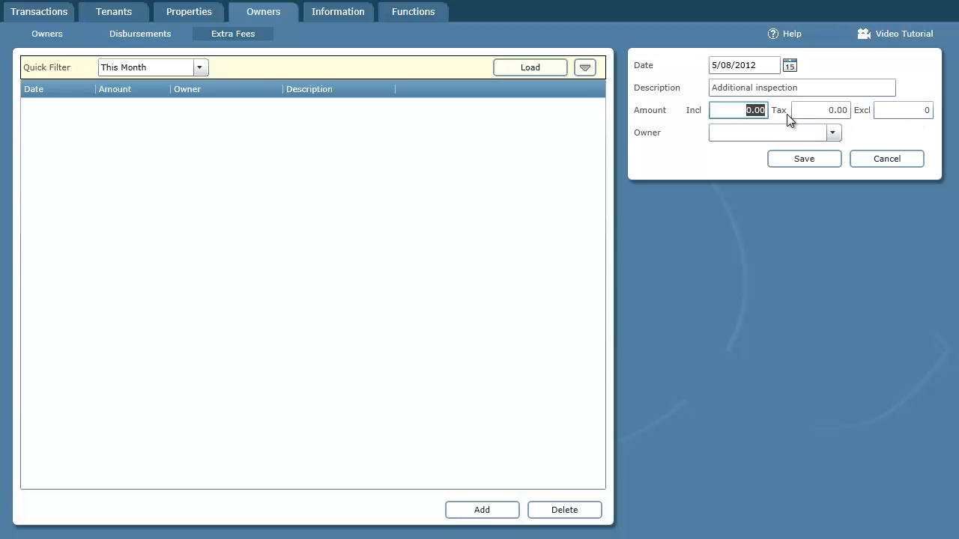
text(50)
key(Tab)
key(Tab)
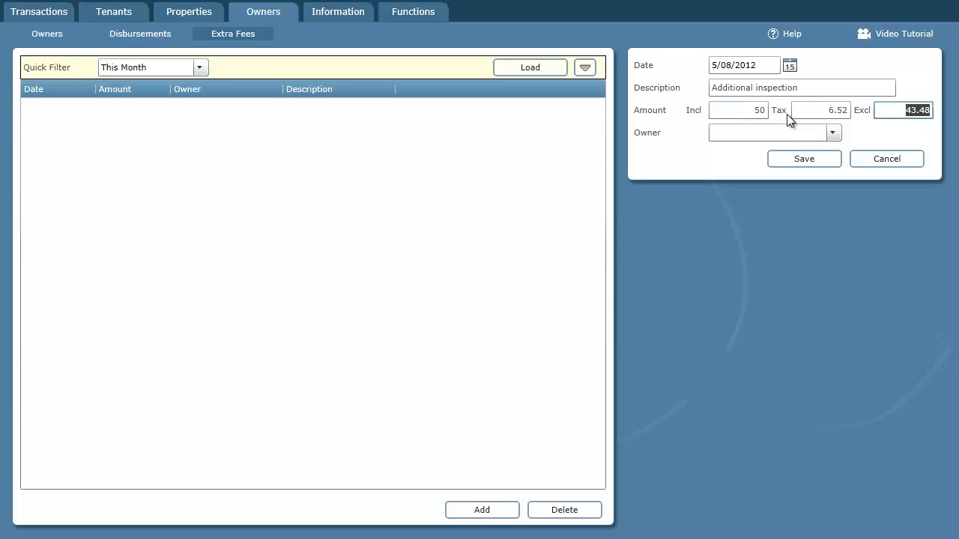
key(Tab)
Assign the fee to owner1 and save it
click(832, 132)
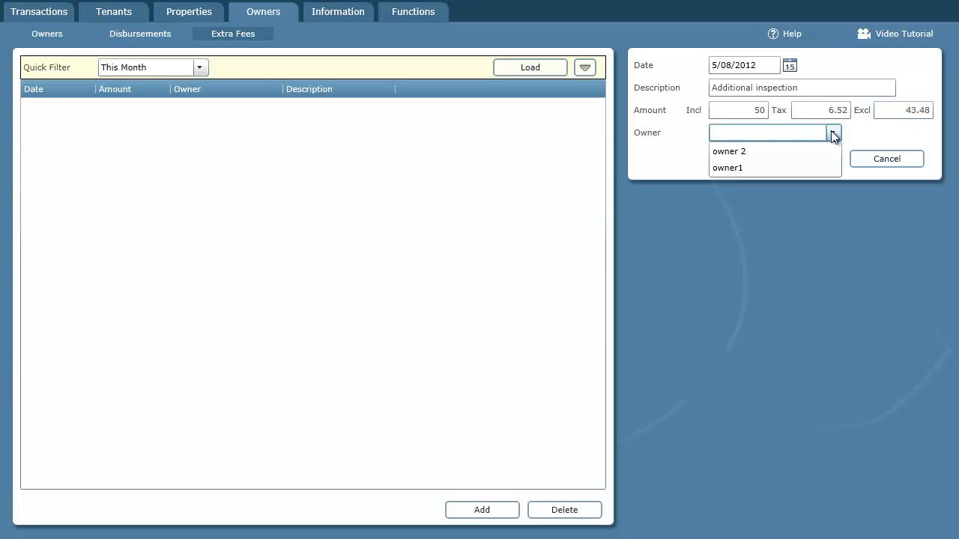
click(754, 167)
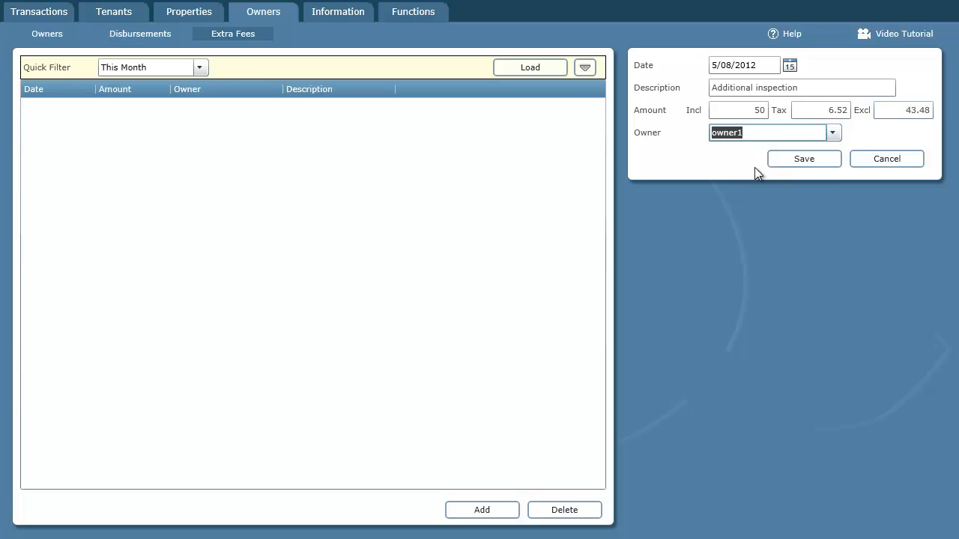
click(828, 161)
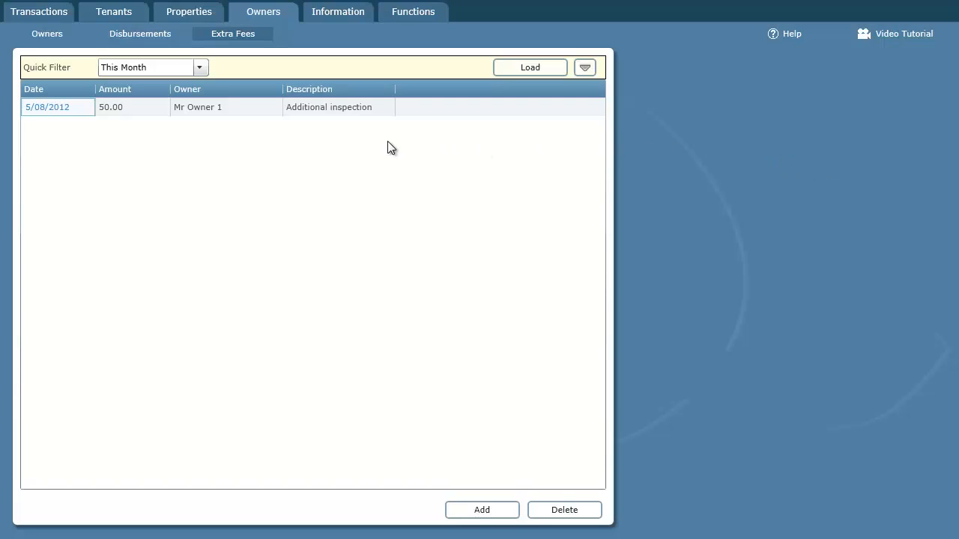
Start a new owner disbursement calculated for owner1
click(152, 33)
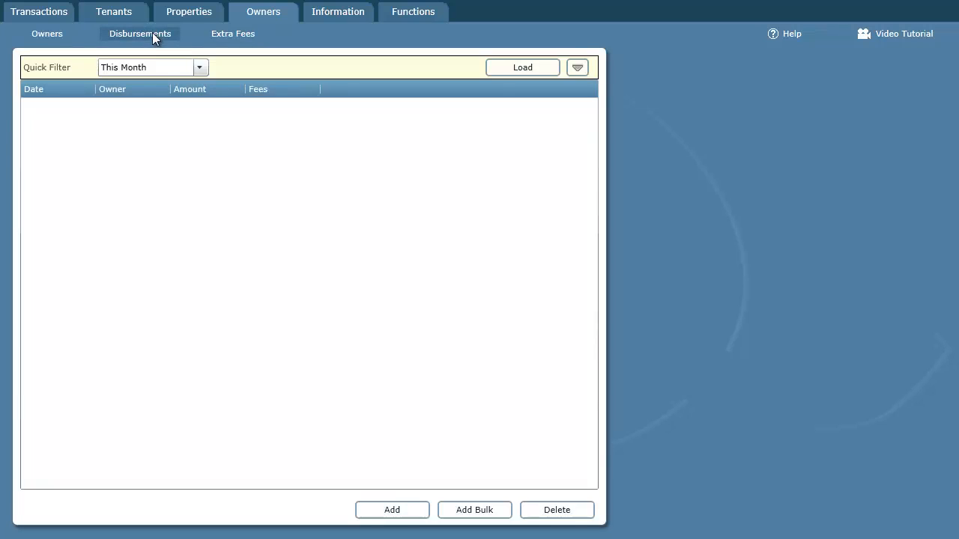
click(407, 514)
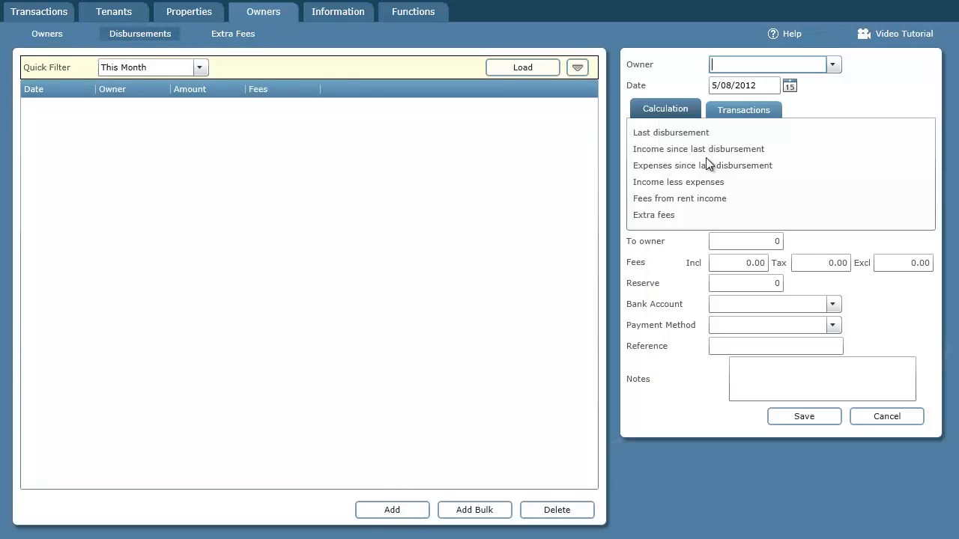
click(832, 64)
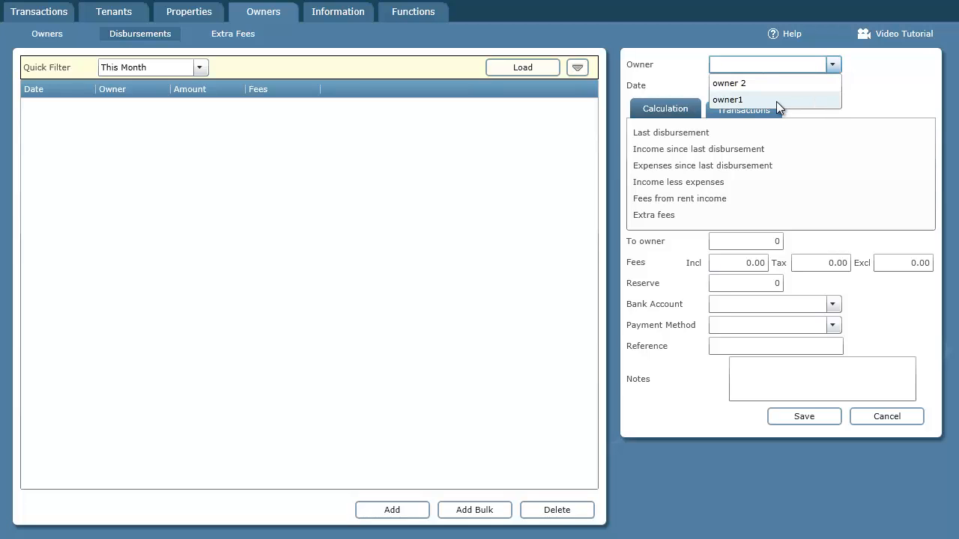
click(776, 101)
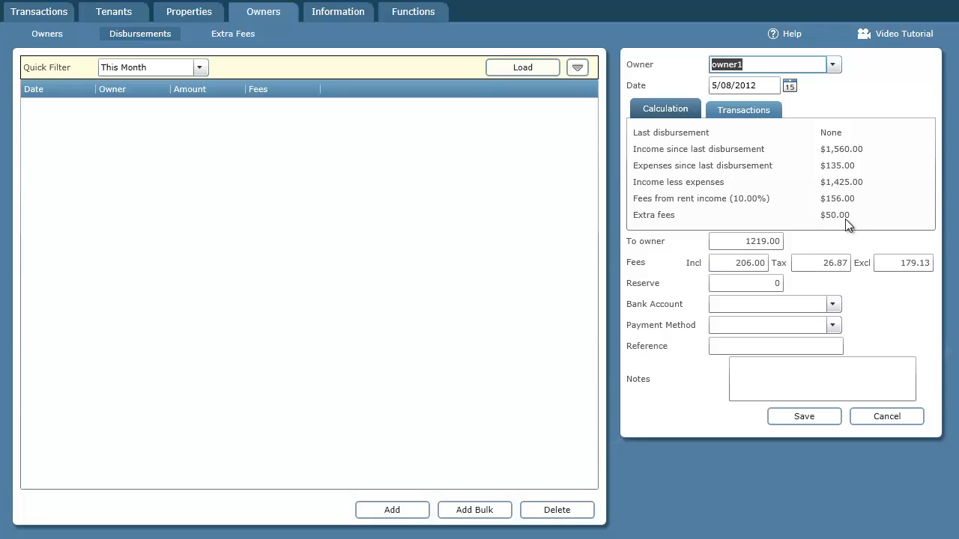
Find the 5/08/2012 ExtraFee entry among the disbursement's transactions
click(758, 110)
click(917, 205)
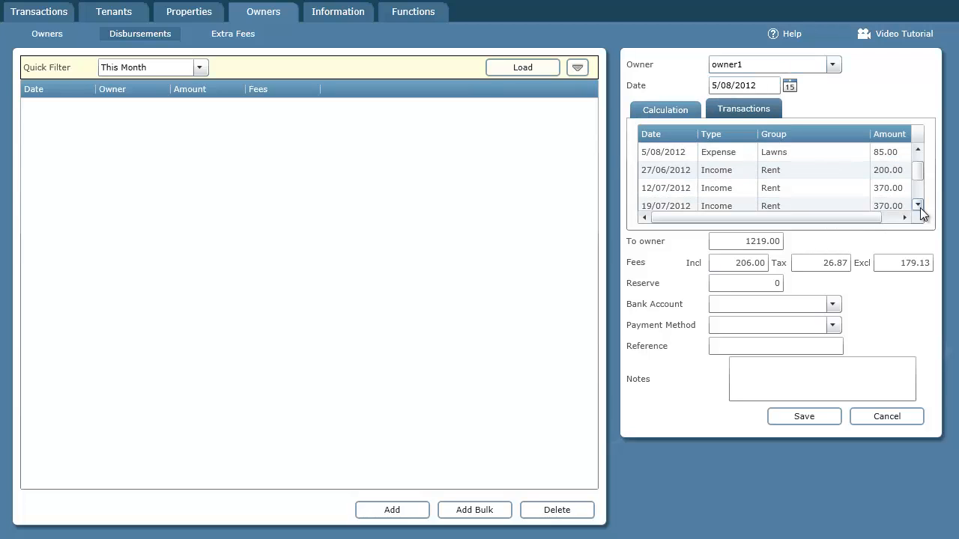
click(917, 206)
click(918, 205)
click(917, 205)
click(918, 206)
click(681, 201)
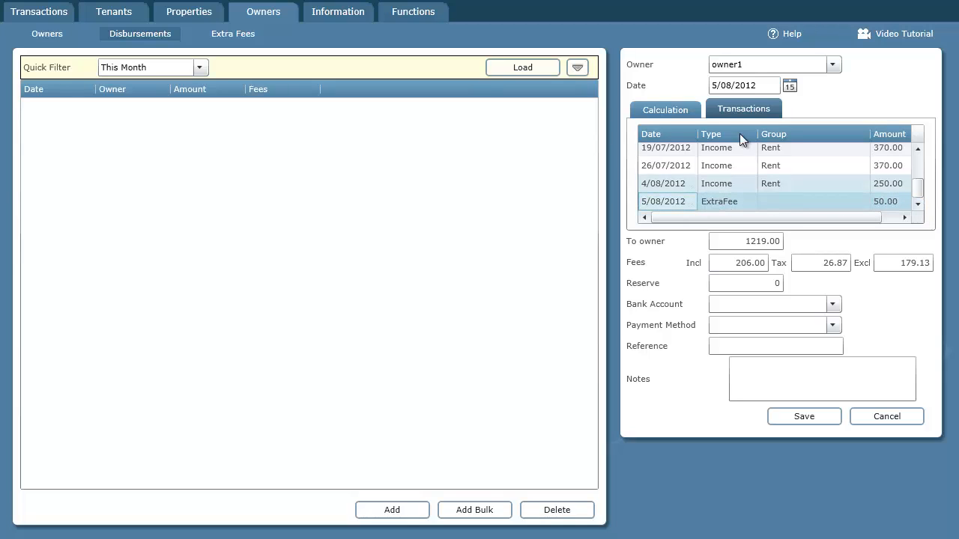
Check the 206.00 total fees in the calculation, then cancel the disbursement
click(683, 110)
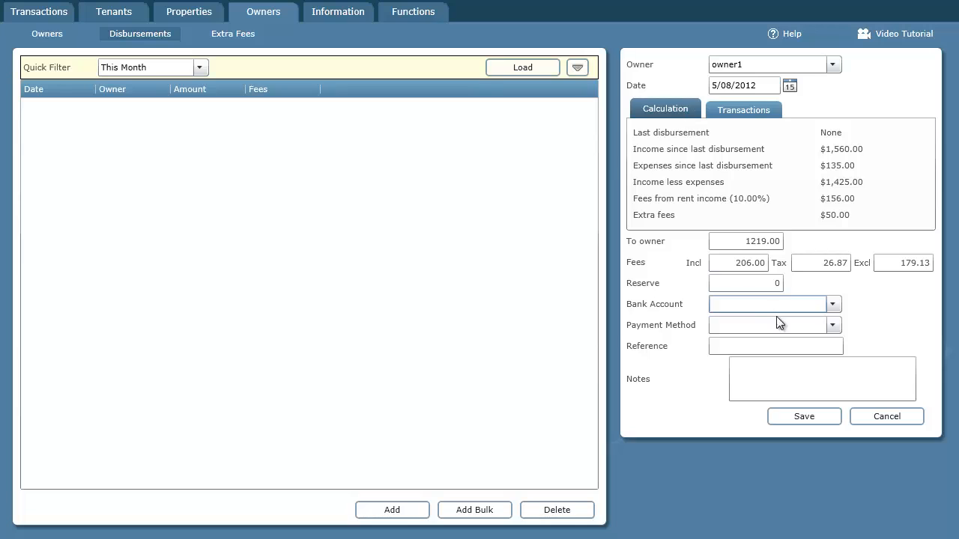
click(764, 263)
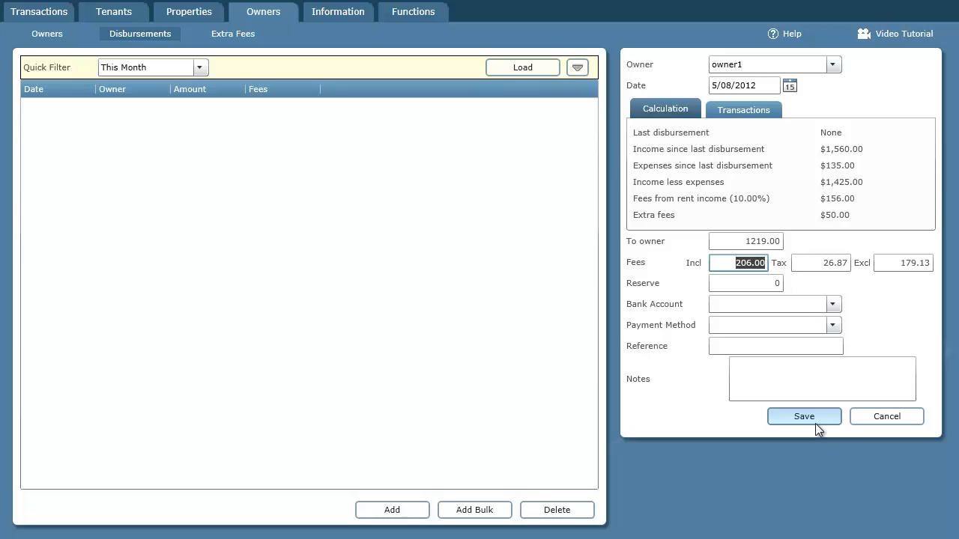
click(887, 420)
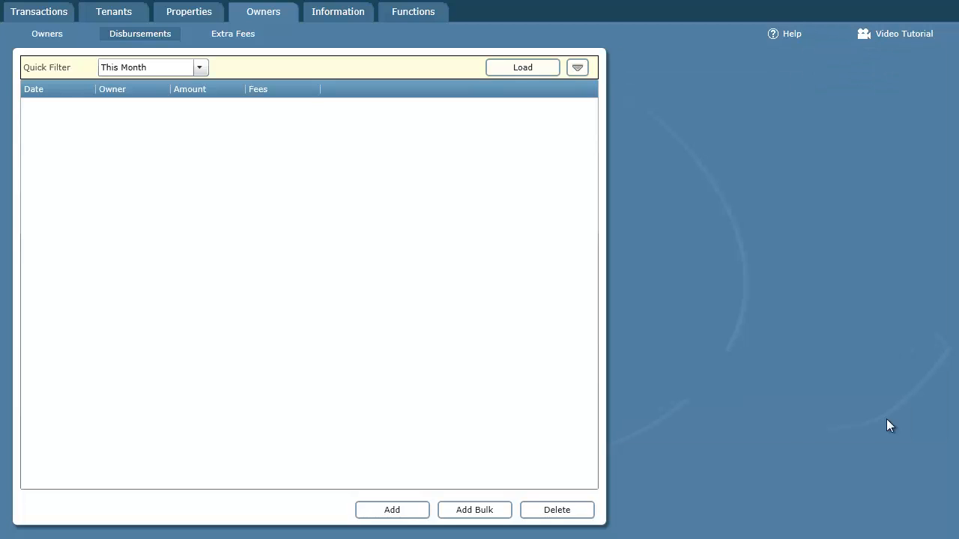
Select the Additional inspection fee on owner1's Extra Fees tab
click(48, 34)
click(51, 102)
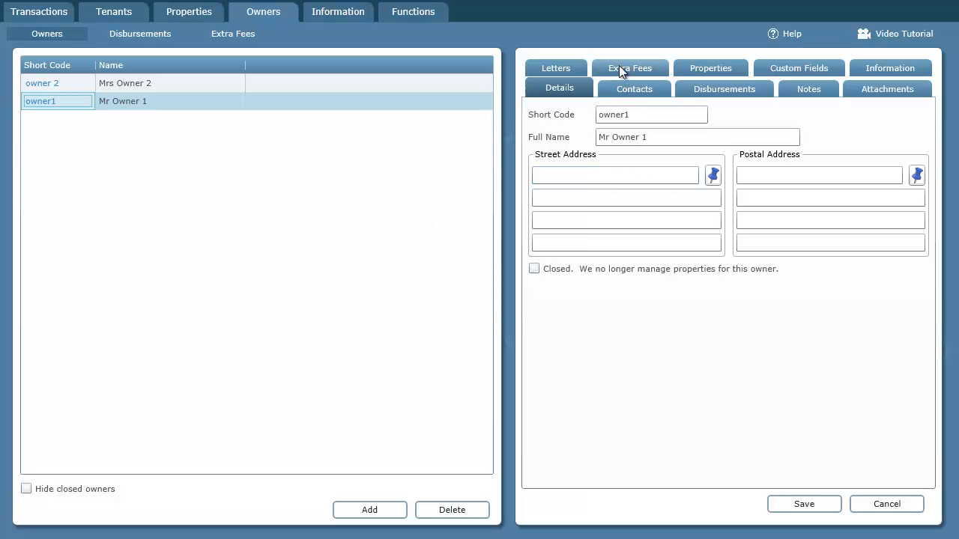
click(650, 69)
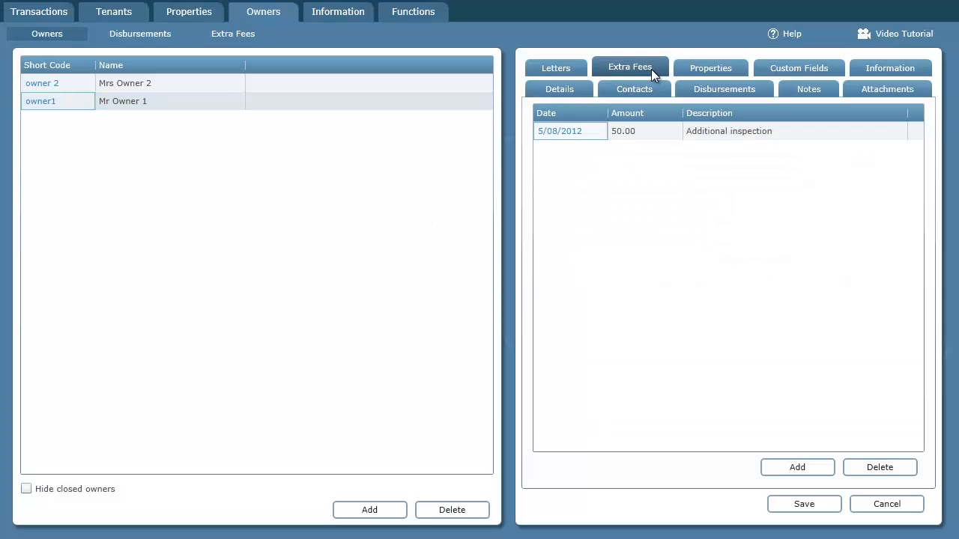
click(728, 129)
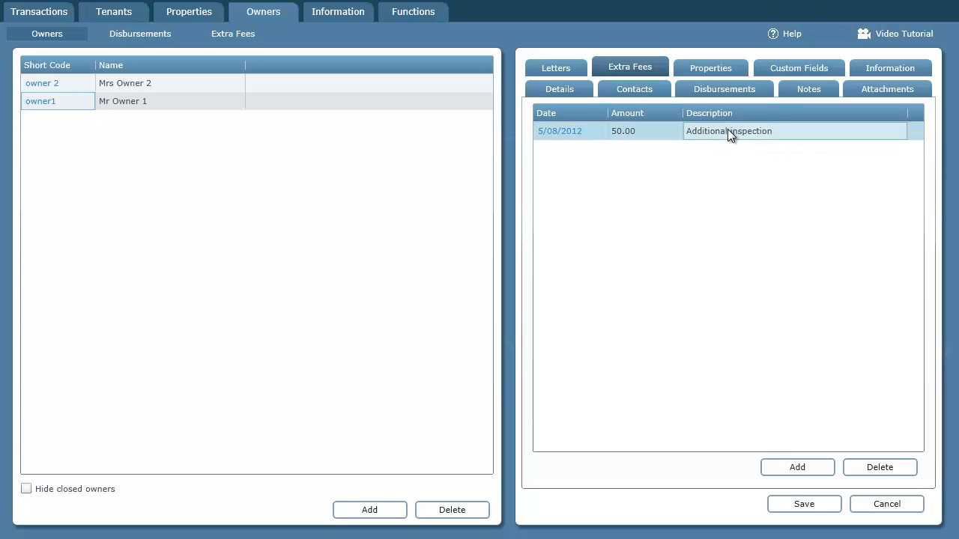
Open and cancel a new extra fee, then go to the Functions section
click(797, 467)
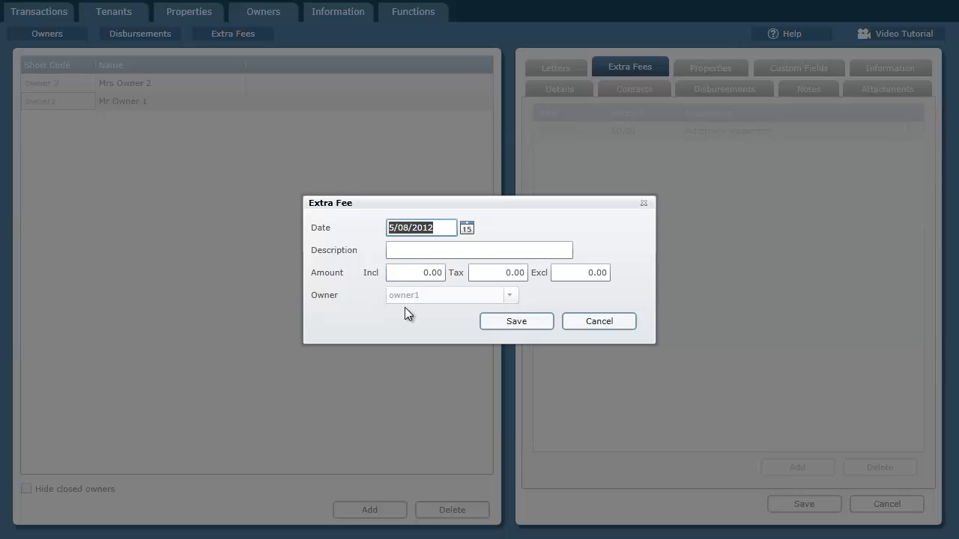
click(604, 321)
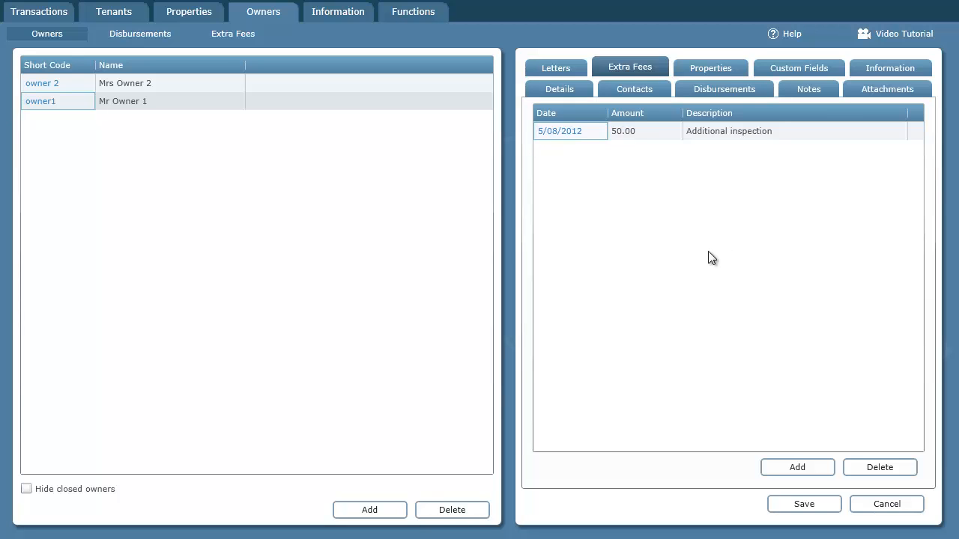
click(410, 15)
Start a new Automatic Extra Fee in the Automatic Transactions setup
click(75, 117)
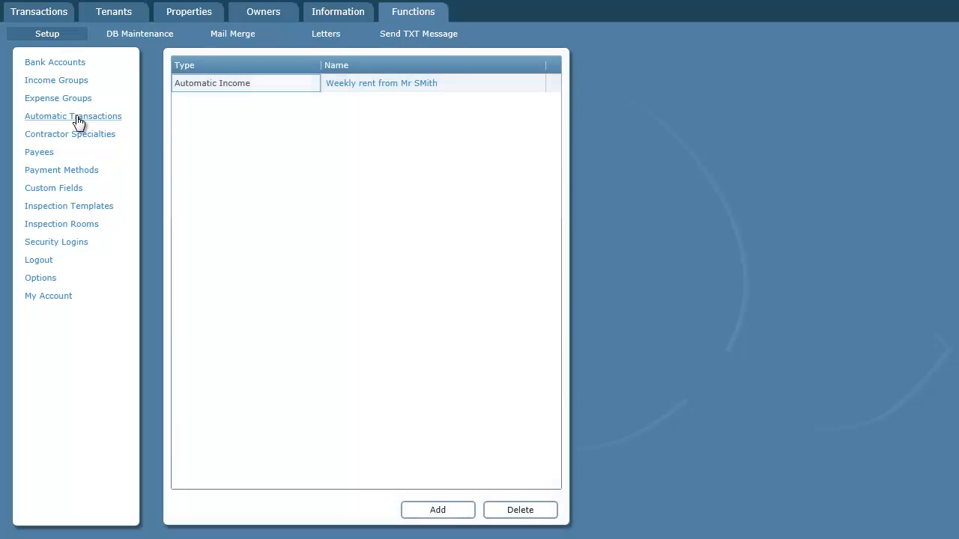
click(437, 510)
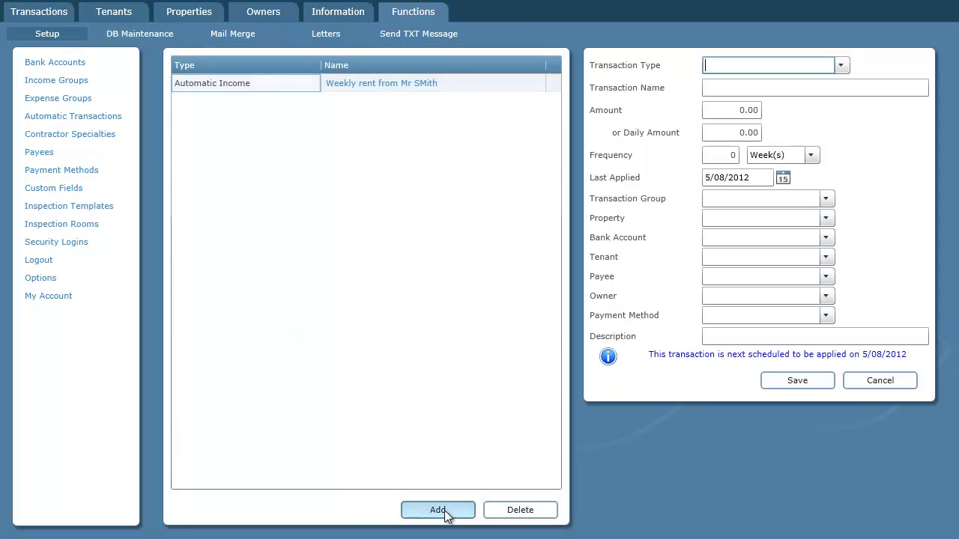
click(840, 66)
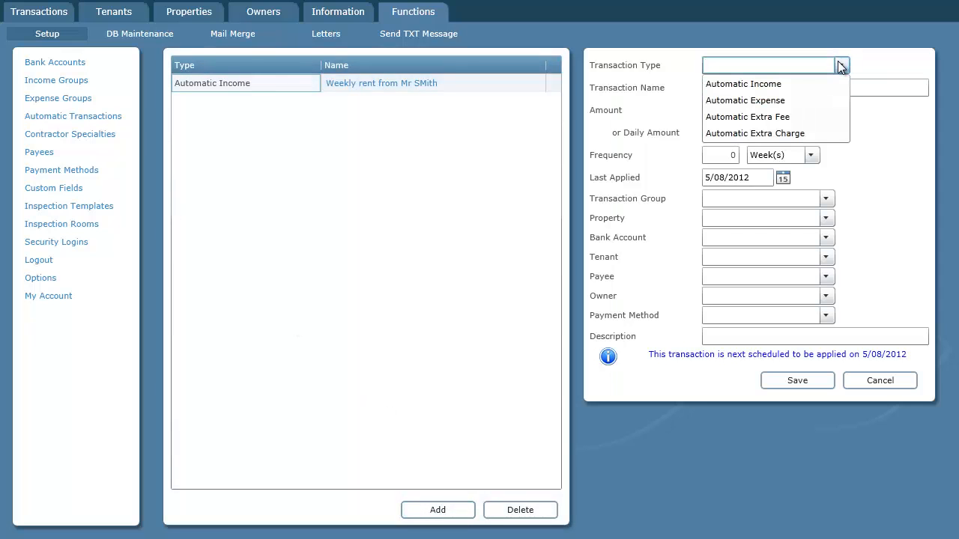
click(781, 117)
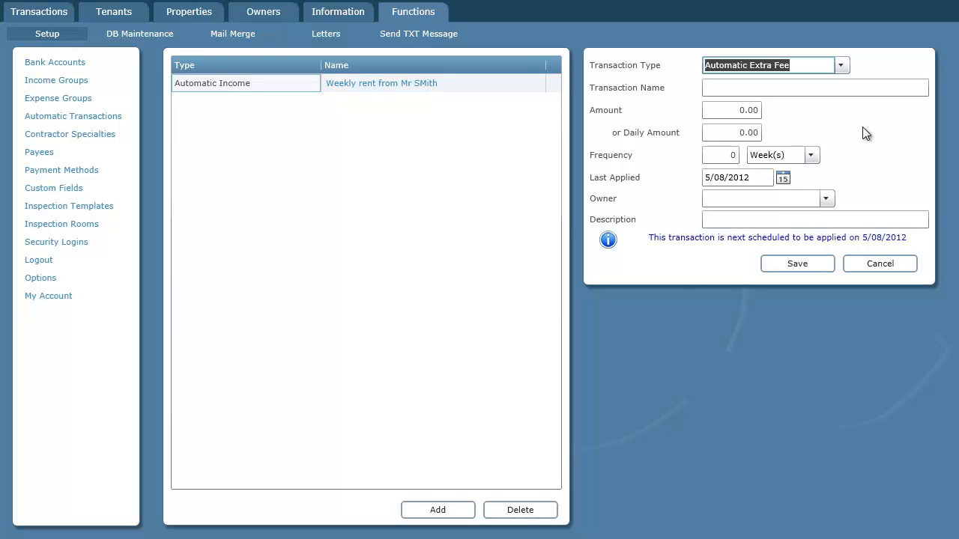
Enter amount 10, frequency 1 Month(s), owner owner1, then cancel the form
key(Tab)
key(Tab)
text(10)
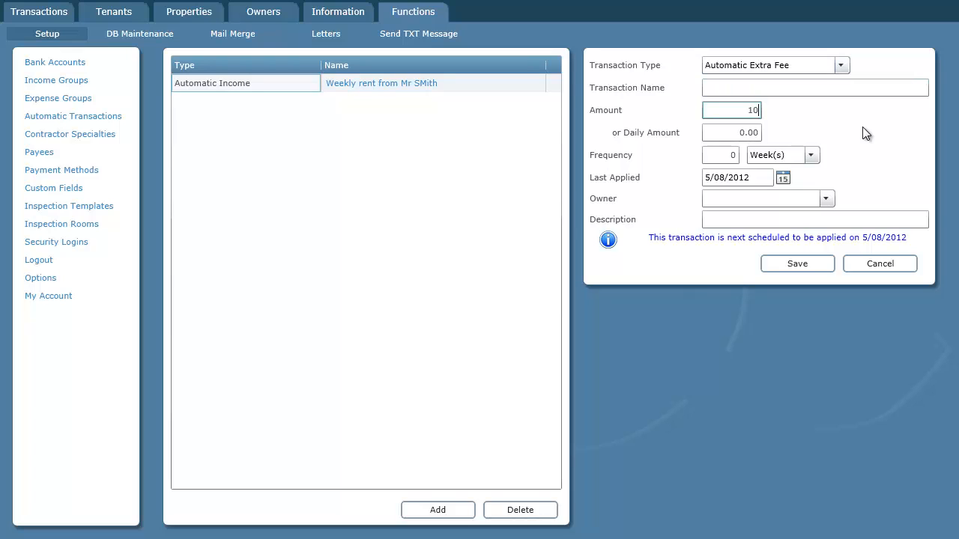
key(Tab)
key(Tab)
text(1)
key(Tab)
text(m)
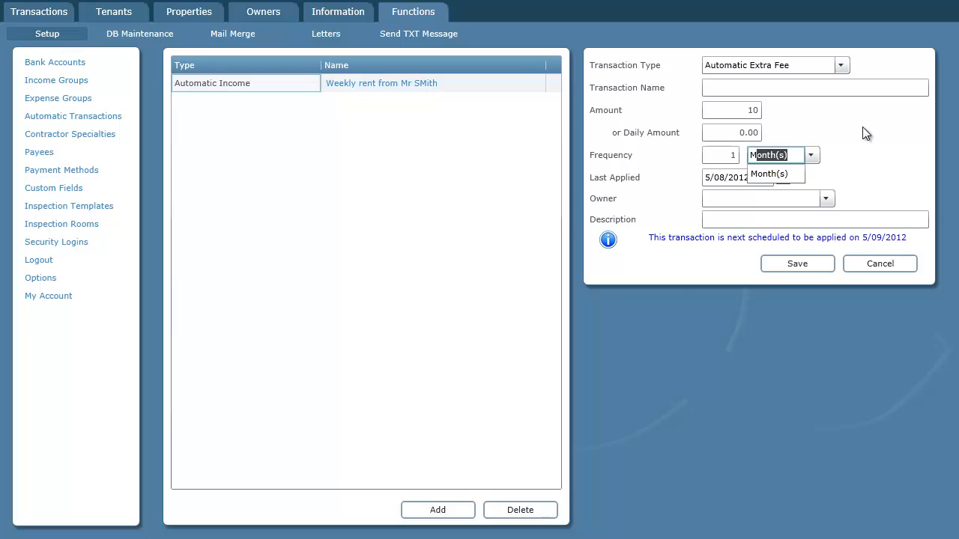
key(Tab)
click(825, 199)
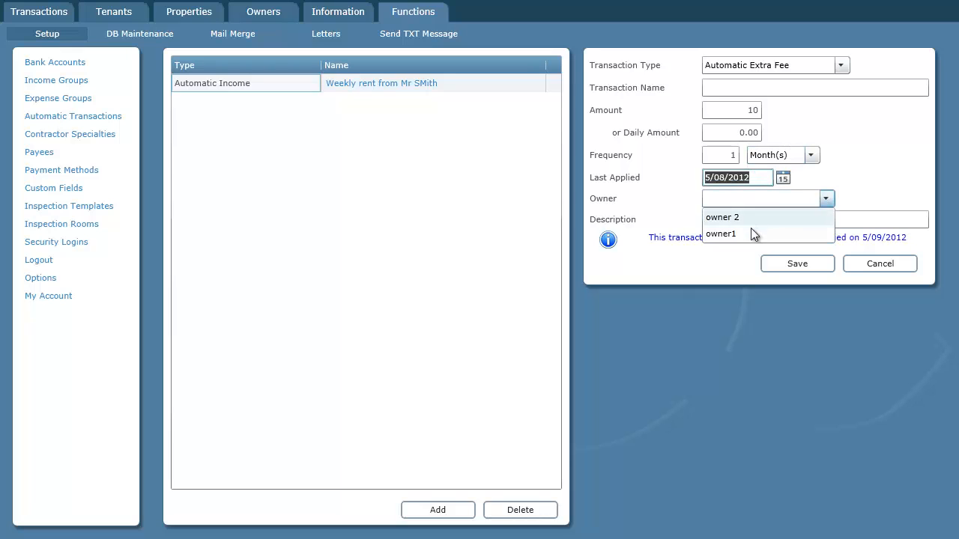
click(752, 234)
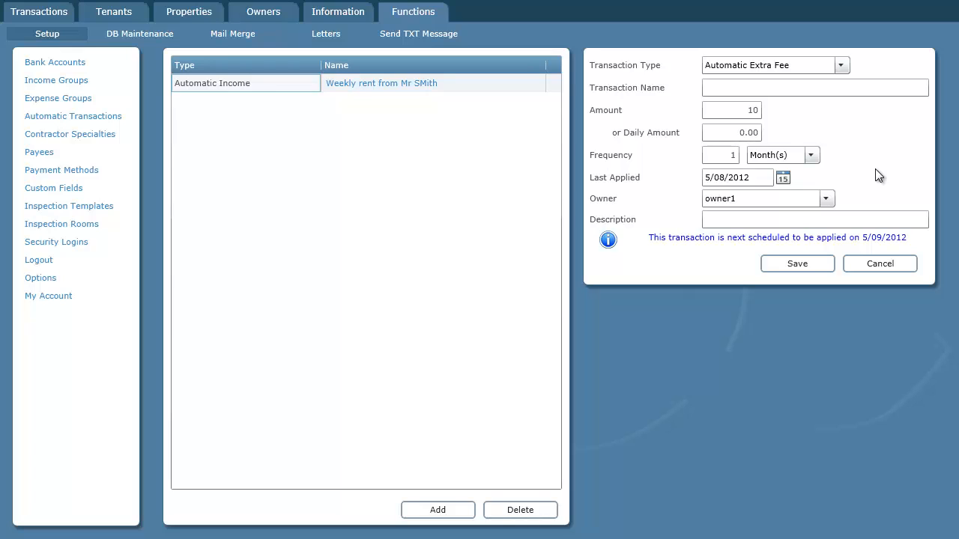
click(897, 263)
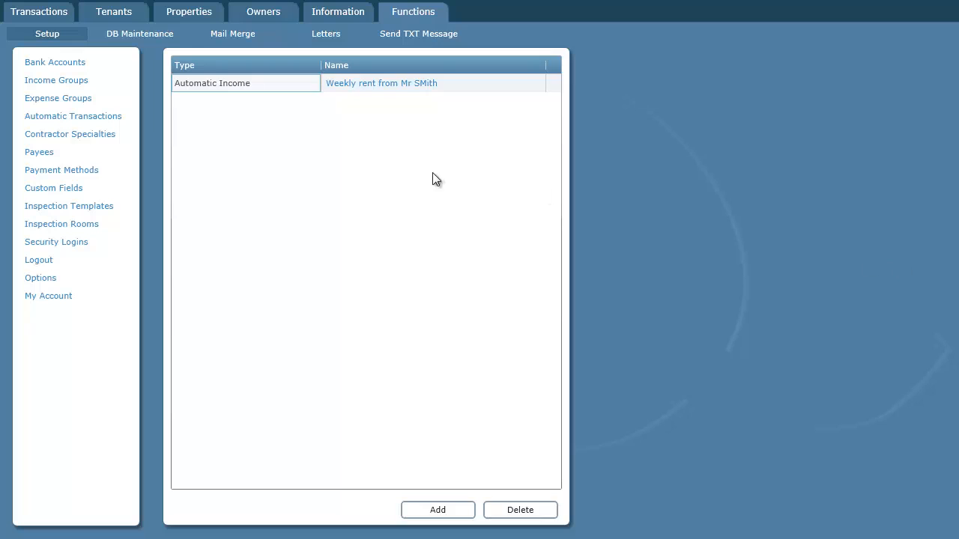
Turn on a 10% owner extra fee for the Repairs expense group and save
click(67, 105)
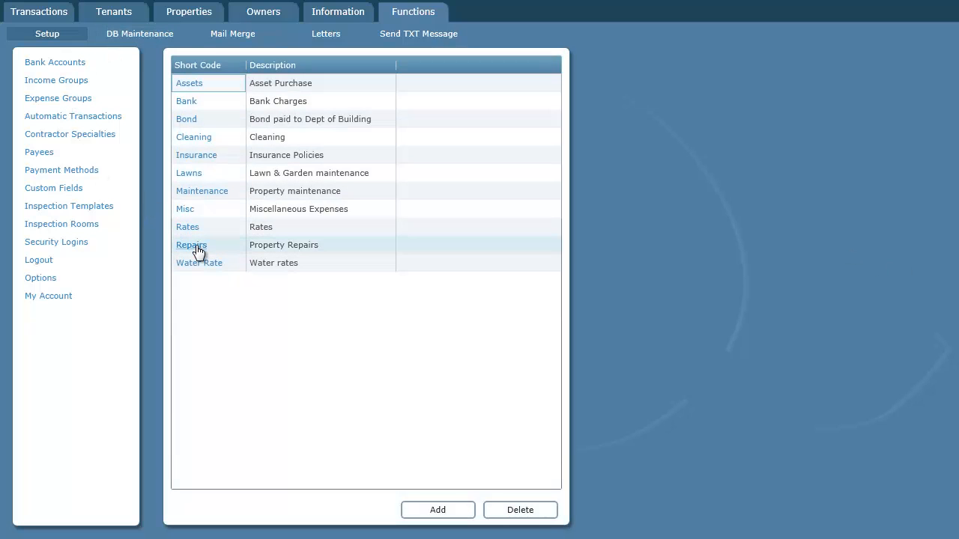
click(196, 248)
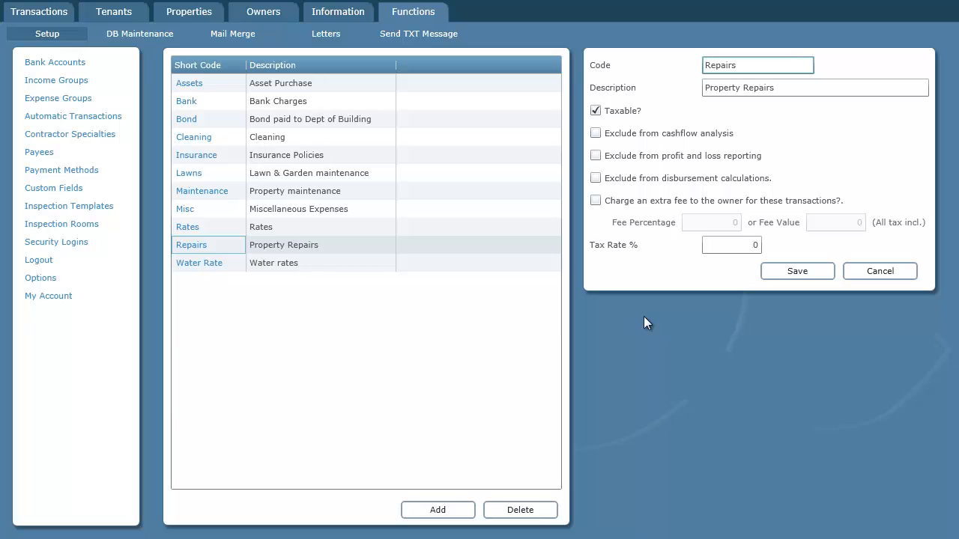
click(595, 200)
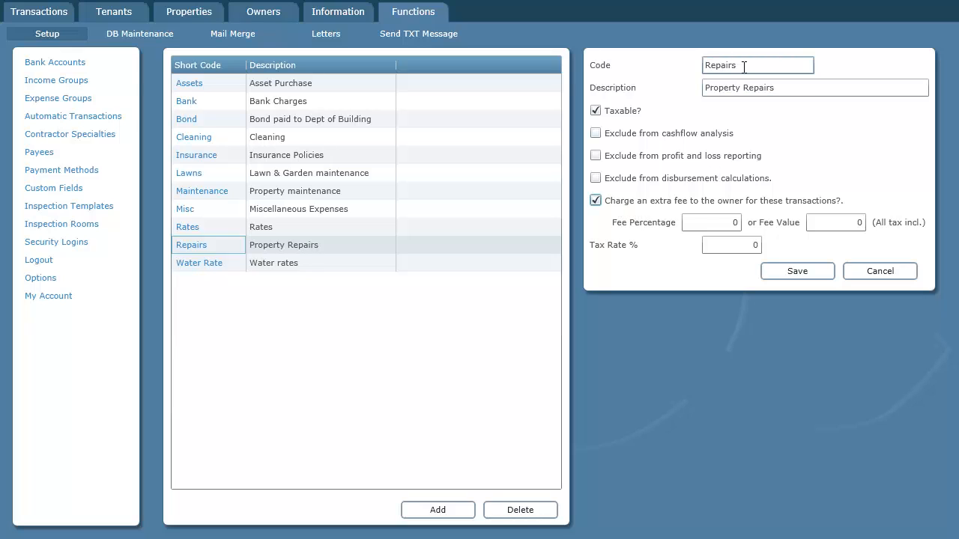
click(722, 222)
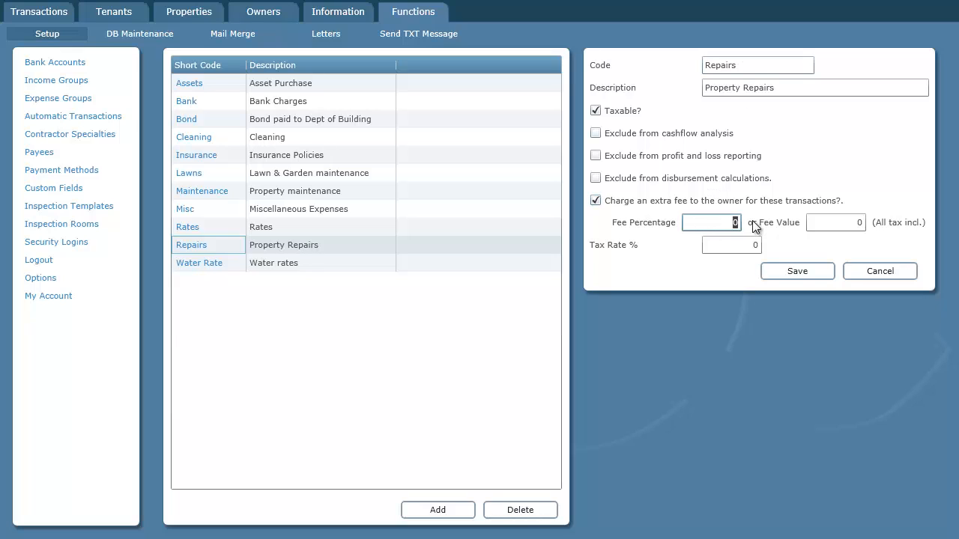
text(10)
key(Tab)
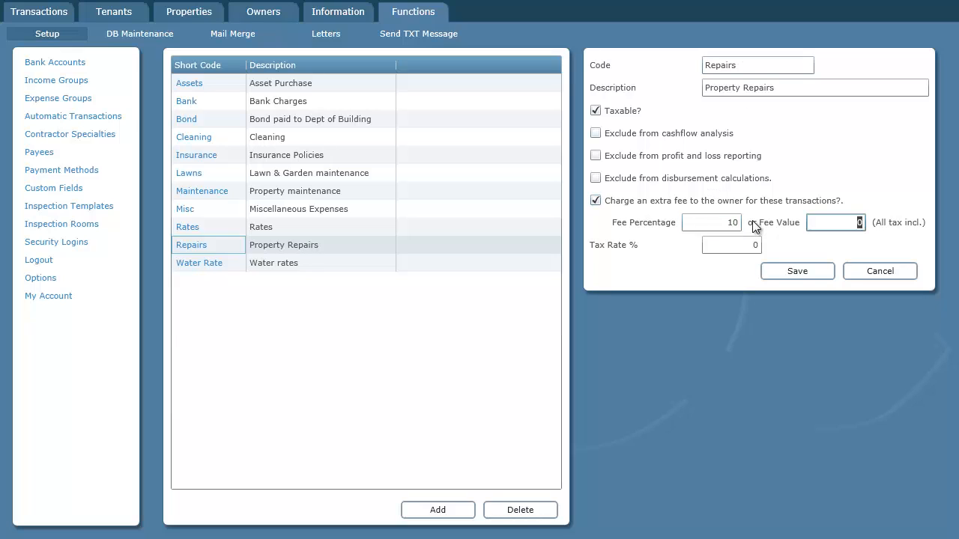
click(799, 271)
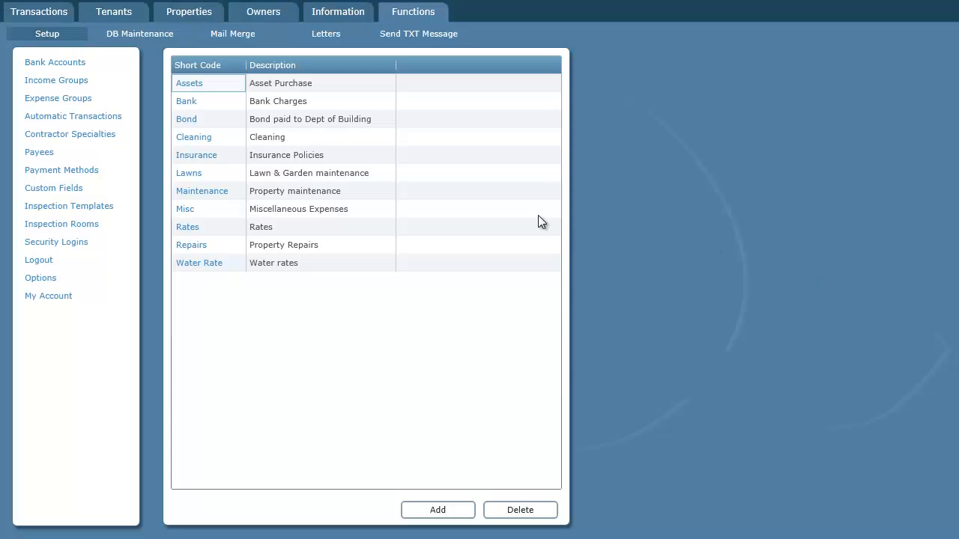
Save a 100 Repairs cashbook payment for property 1 with an extra fee
click(47, 13)
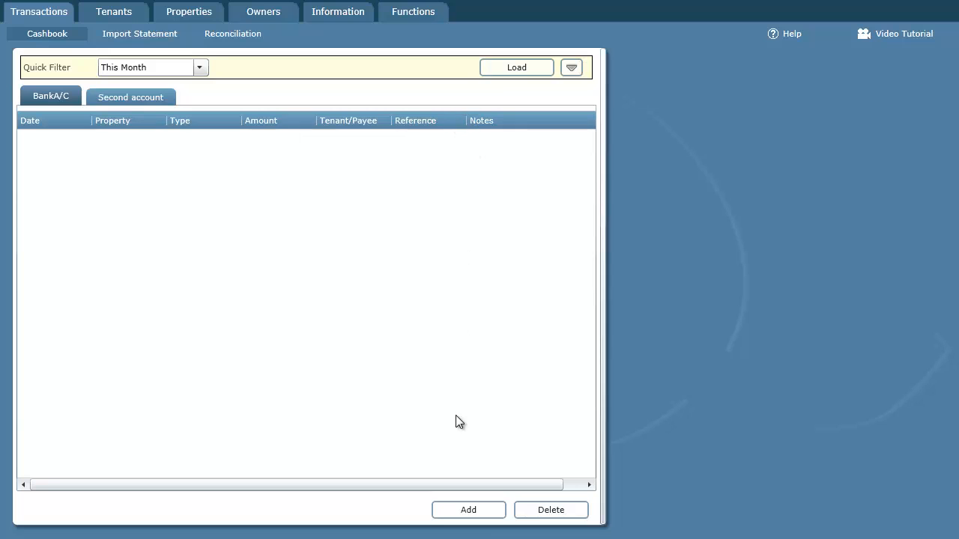
click(468, 510)
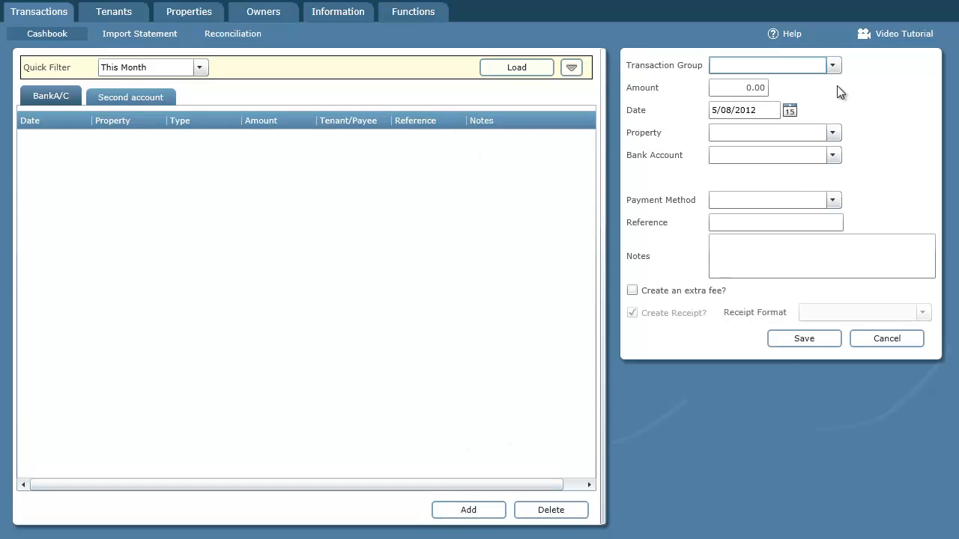
click(832, 66)
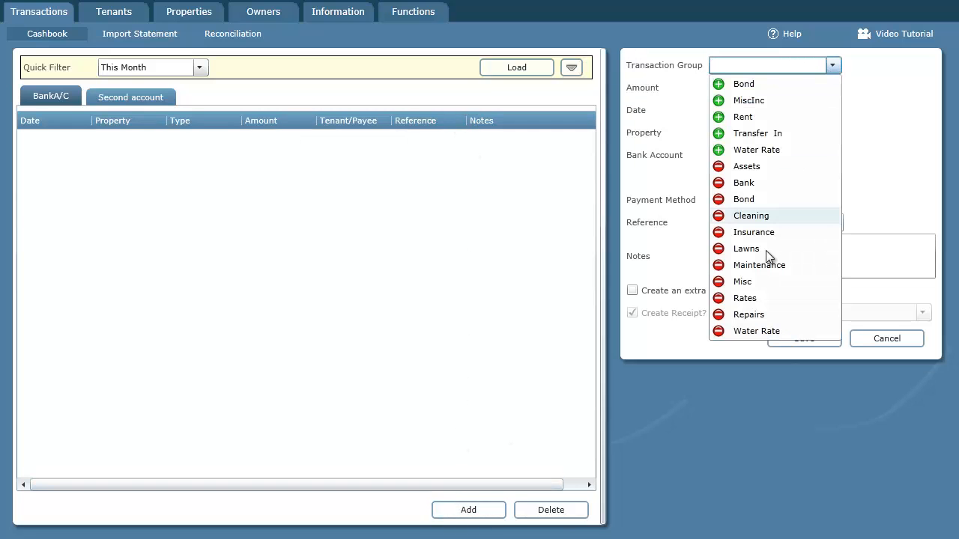
click(761, 315)
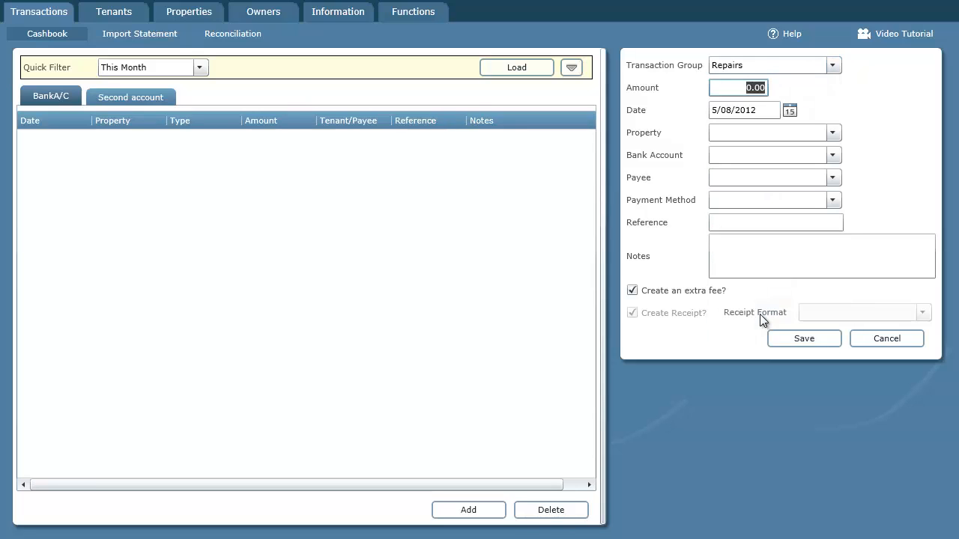
text(100)
key(Tab)
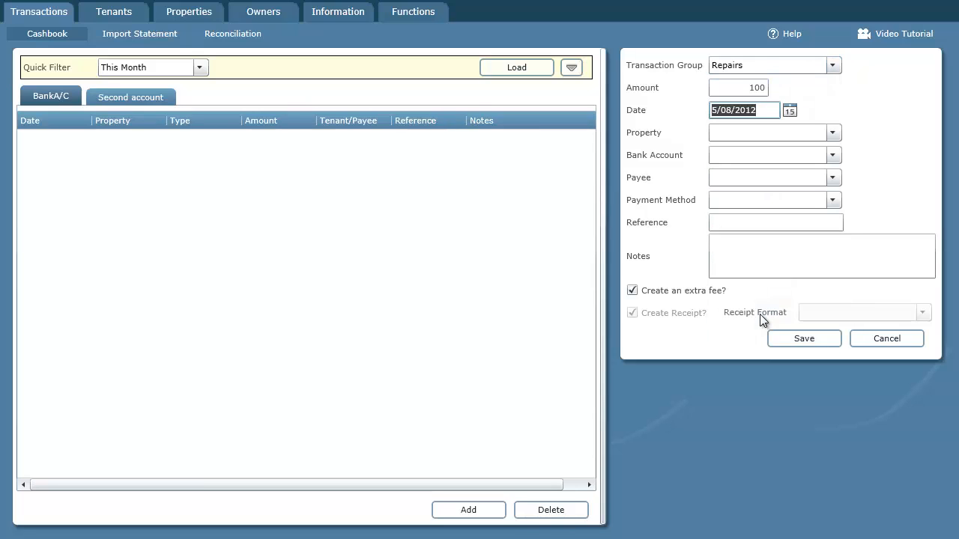
click(813, 135)
click(753, 267)
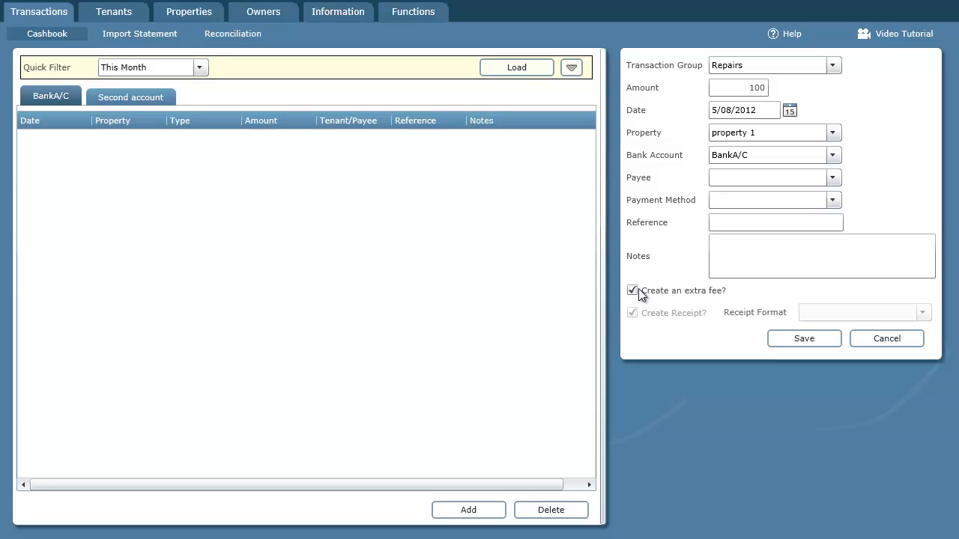
click(800, 339)
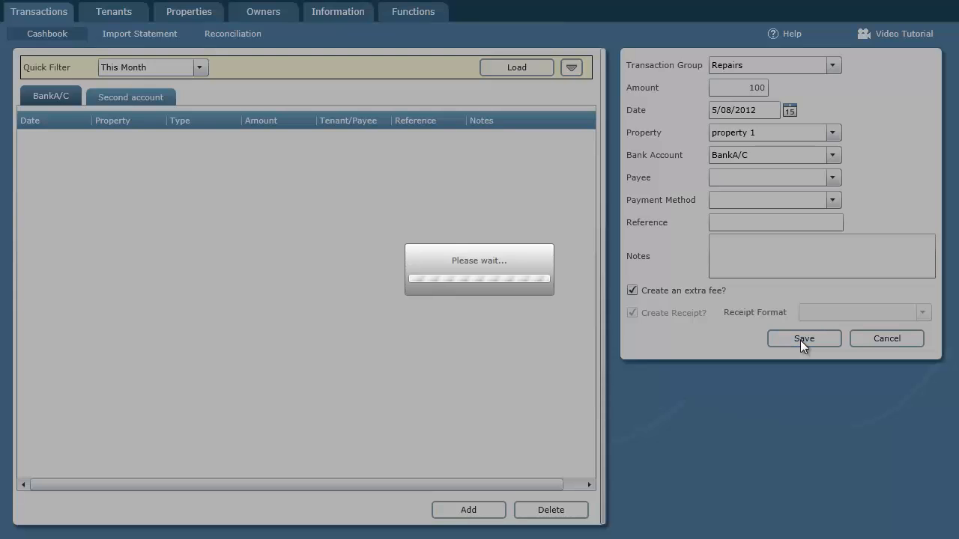
Close the transaction form, view owner1's Extra Fees tab, then start a new owner record
click(899, 340)
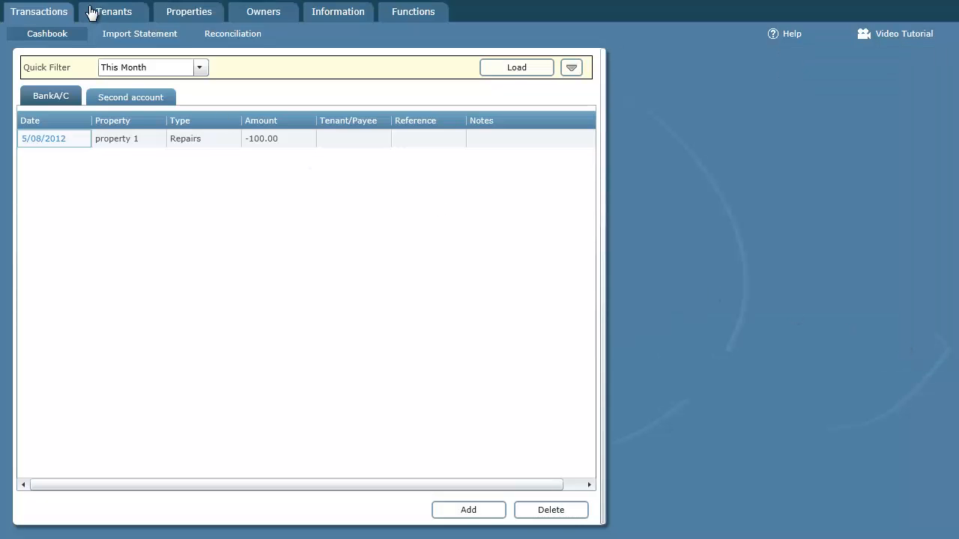
click(263, 14)
click(52, 101)
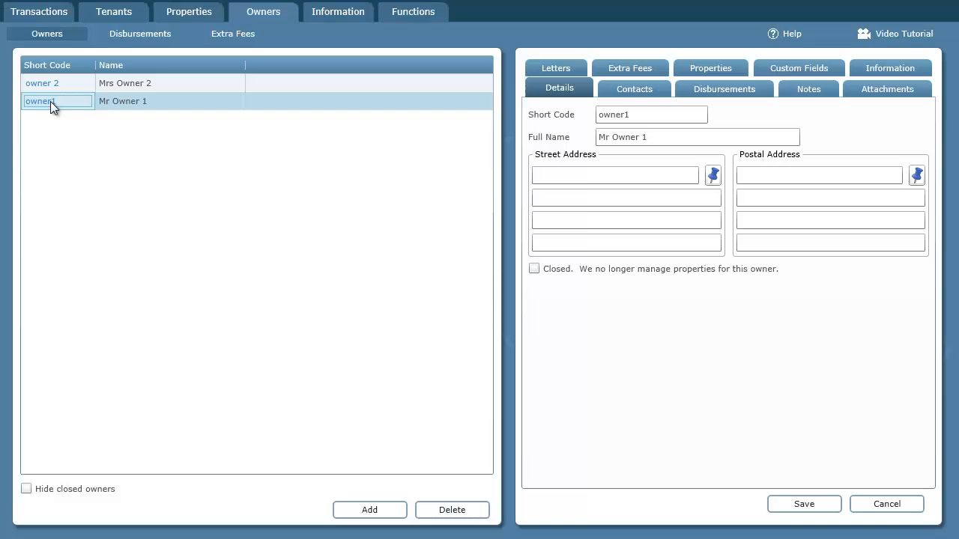
click(642, 66)
click(388, 510)
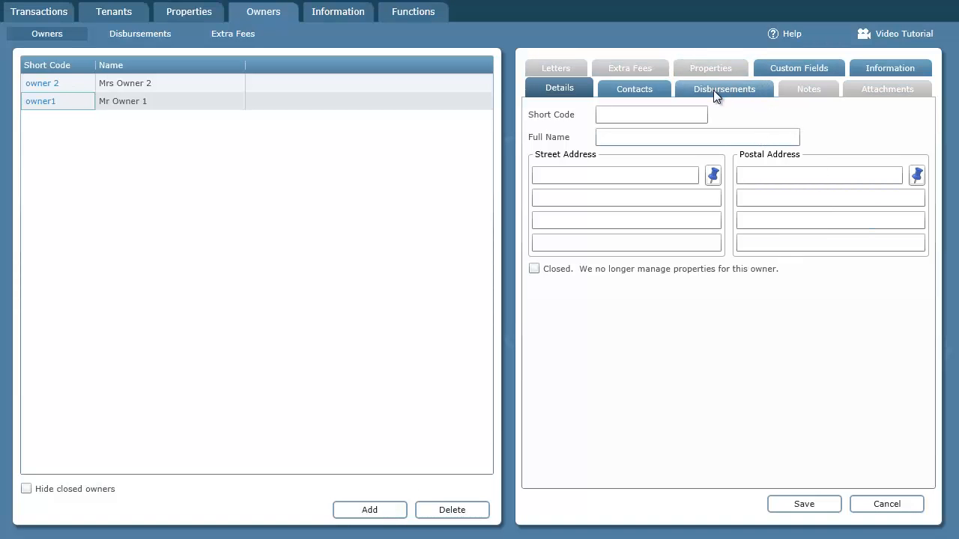
Start a new disbursement calculated for owner1
click(165, 36)
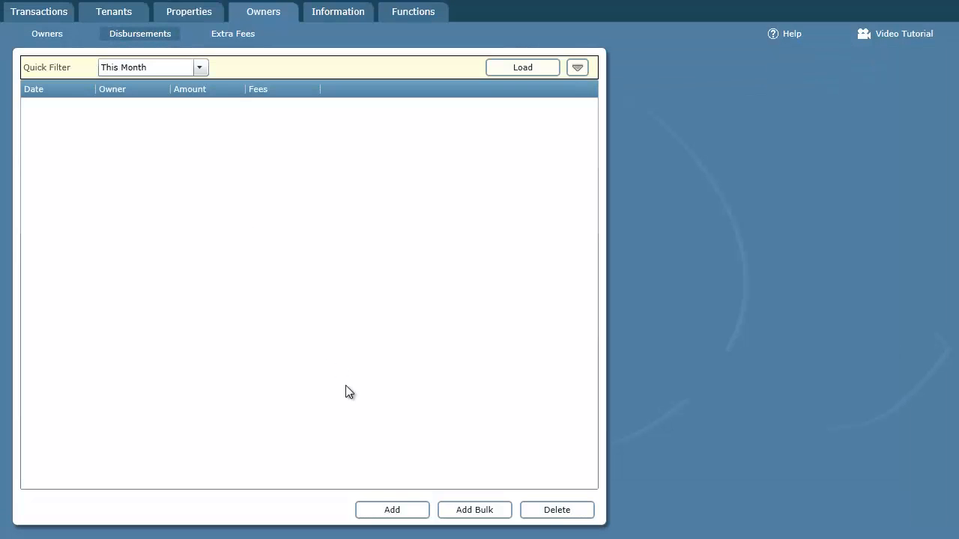
click(393, 512)
click(838, 65)
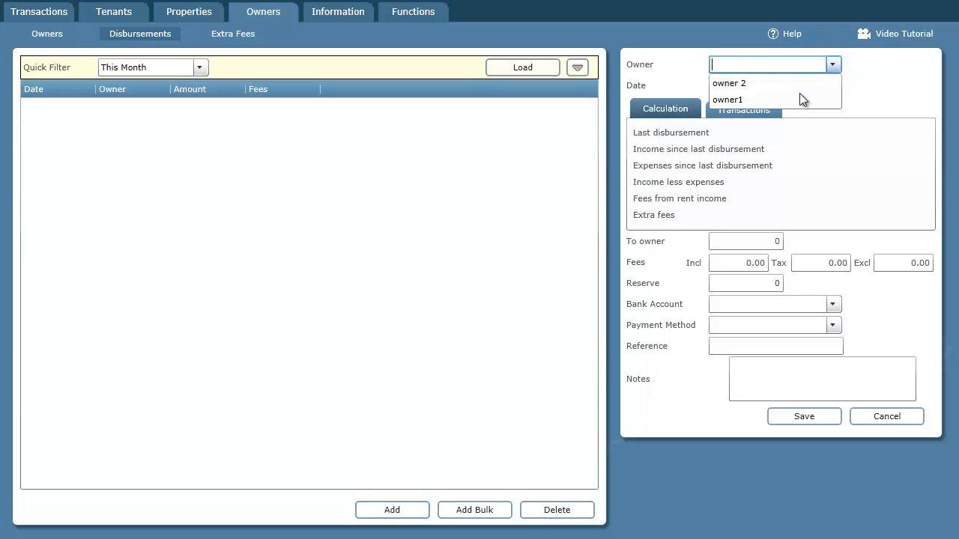
click(799, 94)
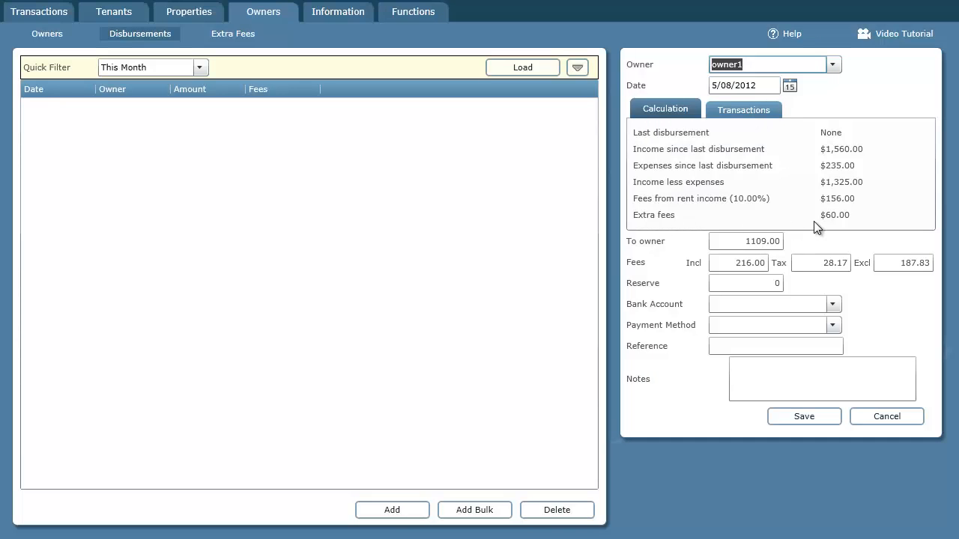
Review the 10.00 ExtraFee transaction and the 216.00 total fees
click(768, 107)
click(918, 204)
click(918, 203)
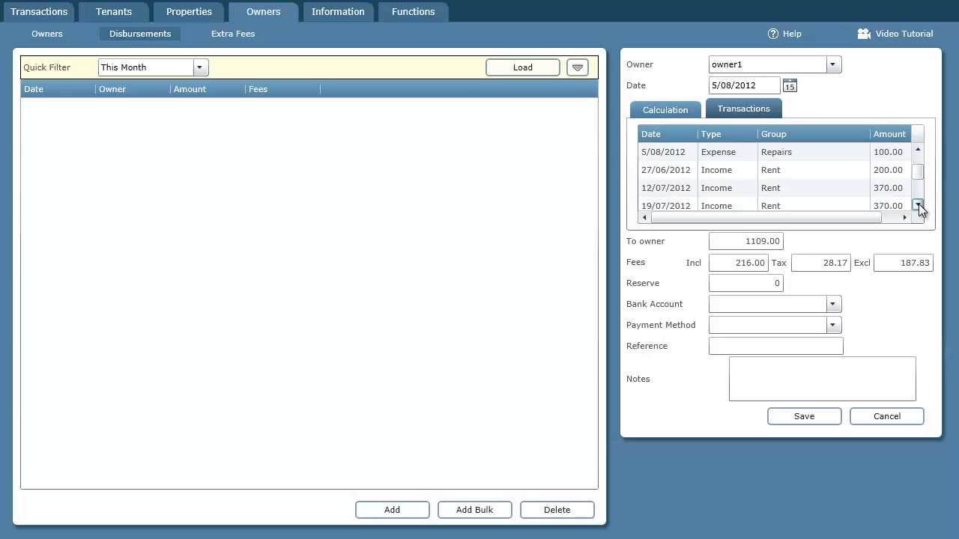
click(917, 203)
click(918, 204)
click(917, 204)
click(918, 204)
click(716, 184)
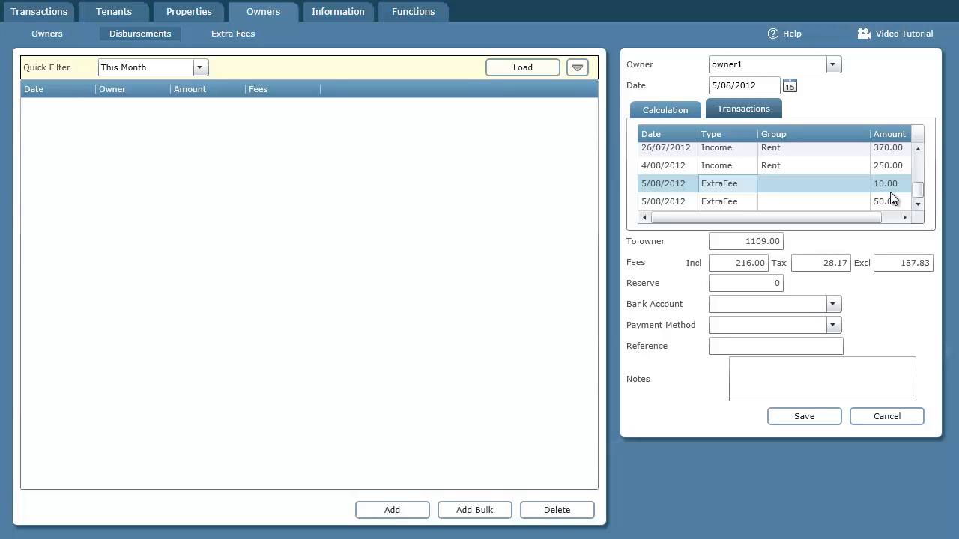
click(742, 263)
mouse_move(736, 263)
mouse_down()
mouse_move(760, 263)
mouse_move(750, 266)
mouse_up()
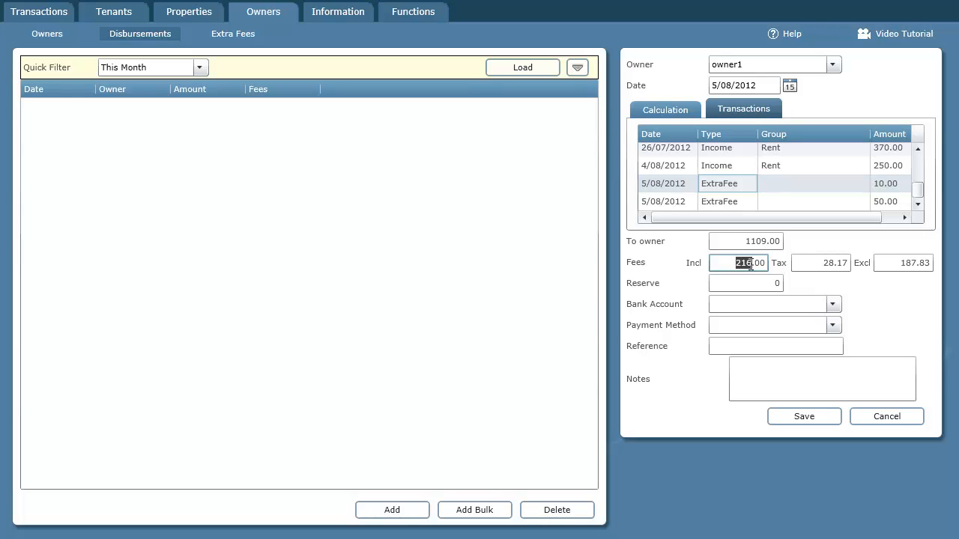